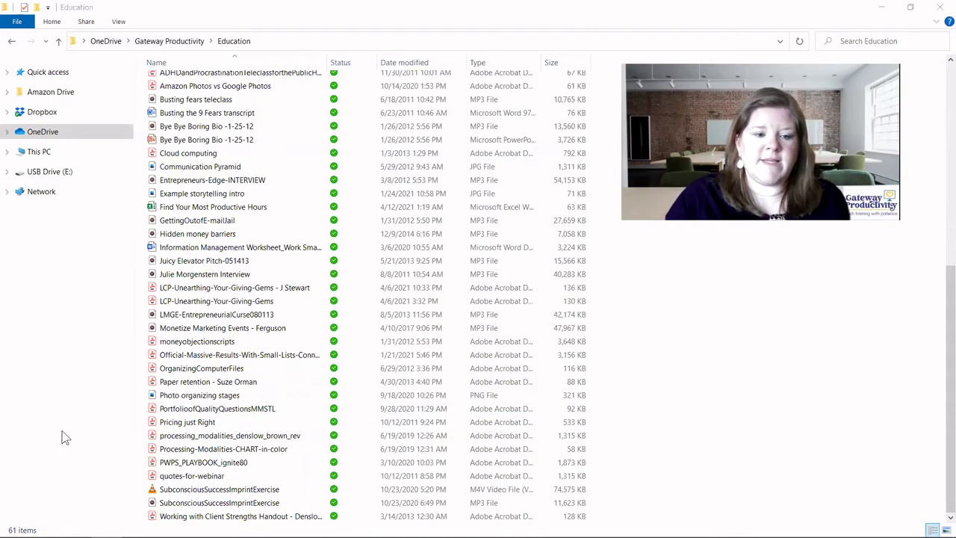
# Open a second File Explorer window and go to the Business folder inside Documents
pyautogui.moveTo(89, 535)
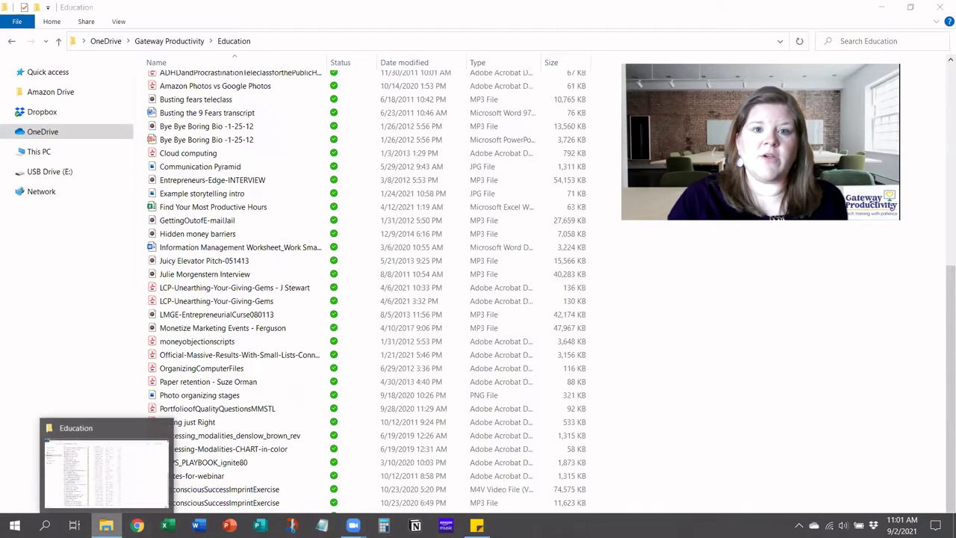
pyautogui.rightClick(106, 526)
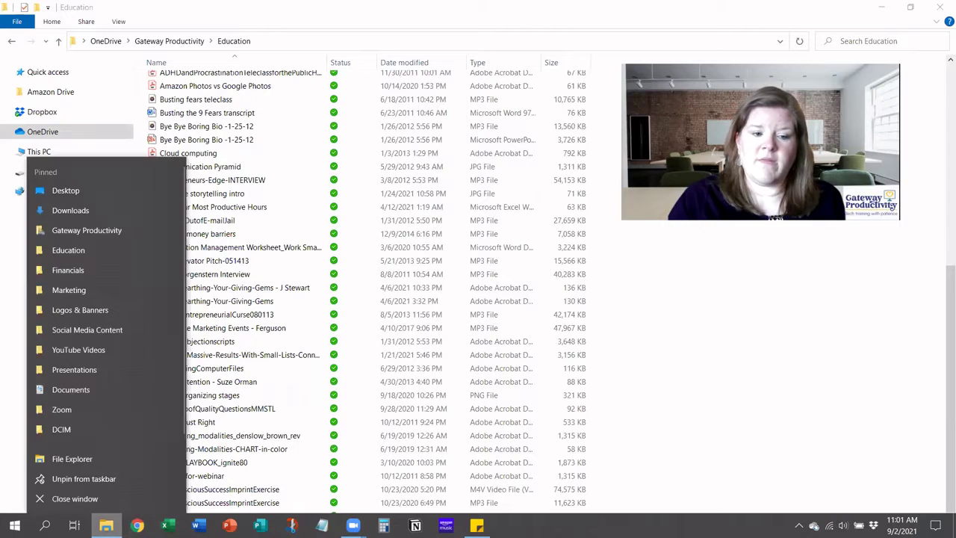
pyautogui.click(76, 458)
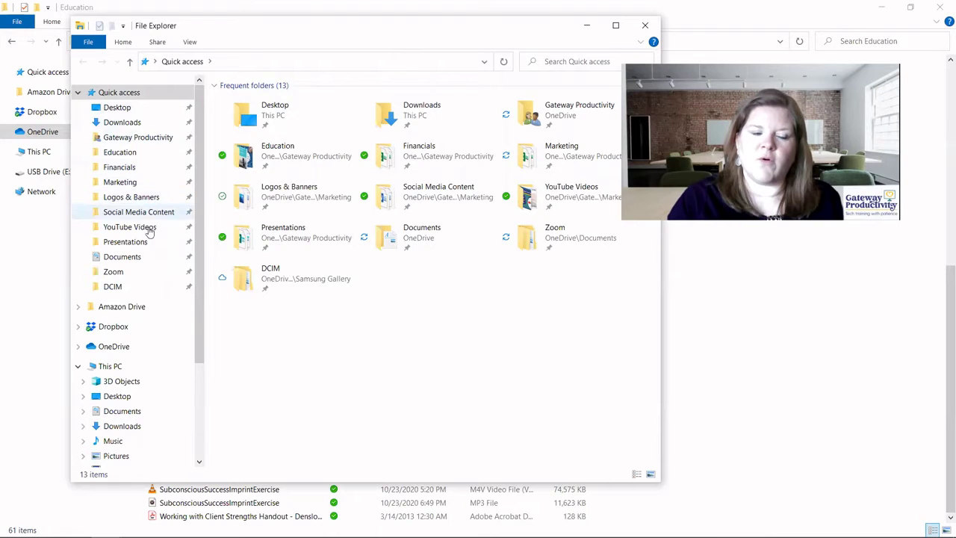
pyautogui.click(122, 257)
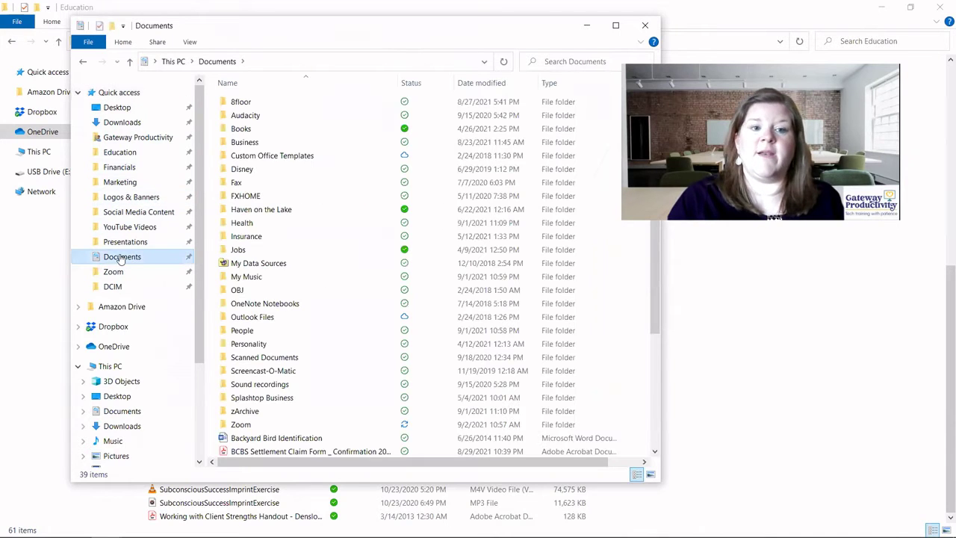
pyautogui.click(246, 146)
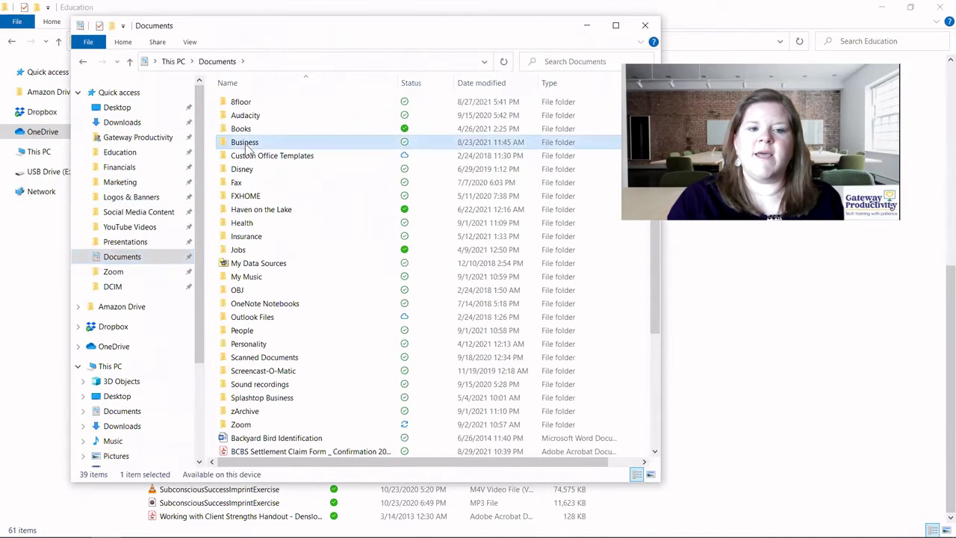
pyautogui.doubleClick(246, 144)
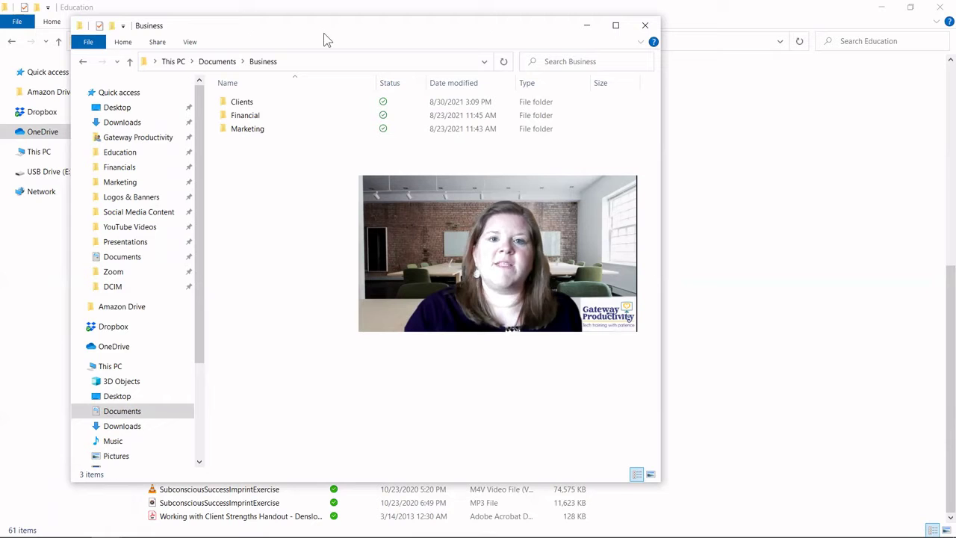
# Maximize the Business folder window, restore it to a floating window and reposition it
pyautogui.moveTo(326, 38); pyautogui.dragTo(323, 49)
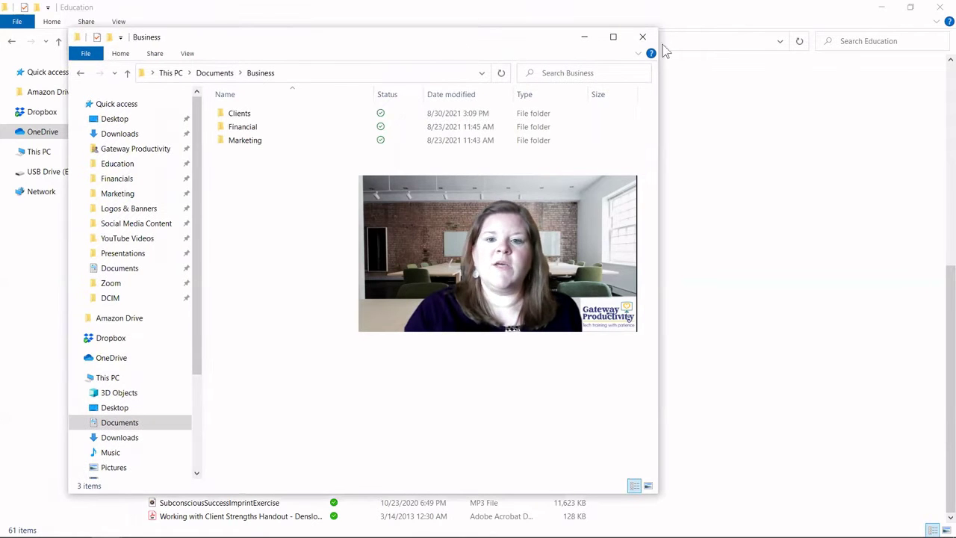
pyautogui.click(614, 37)
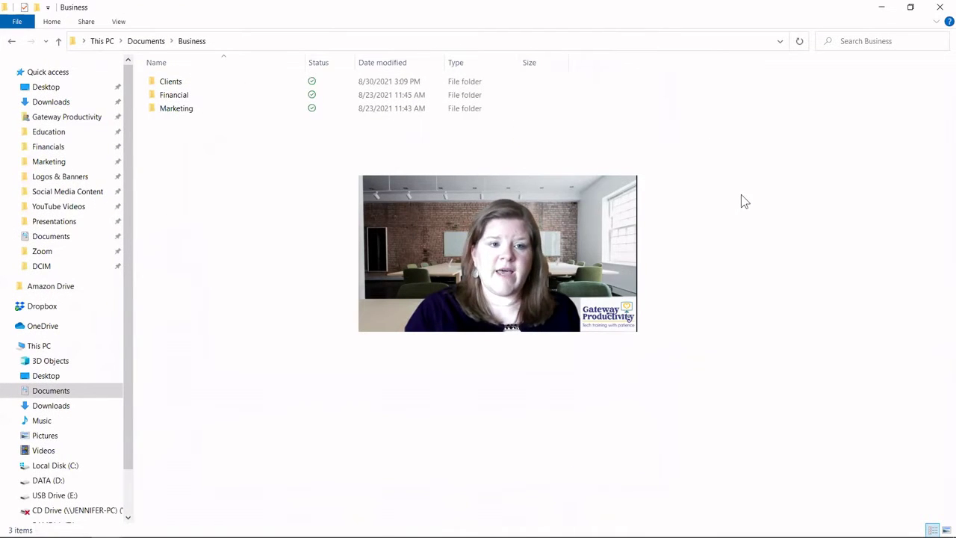
pyautogui.click(911, 8)
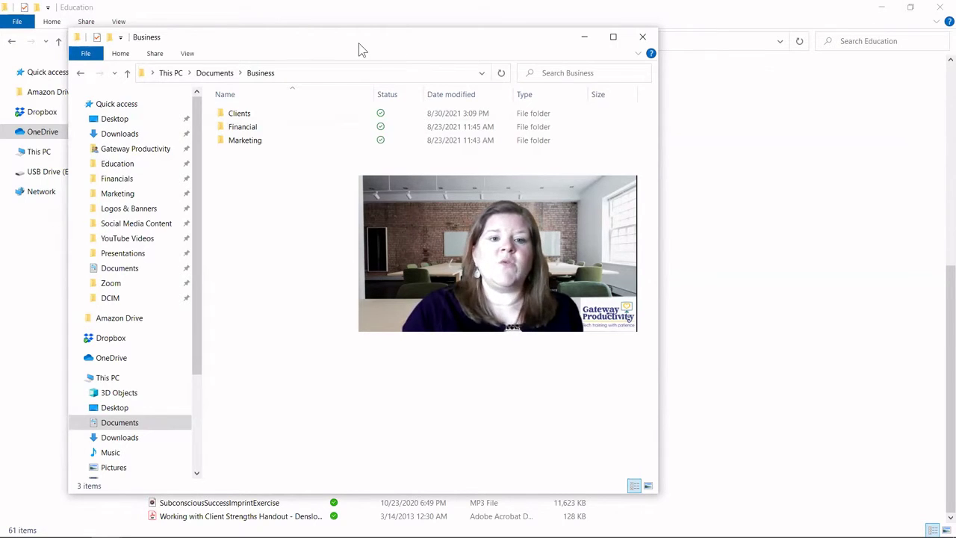
pyautogui.moveTo(359, 50); pyautogui.dragTo(399, 57)
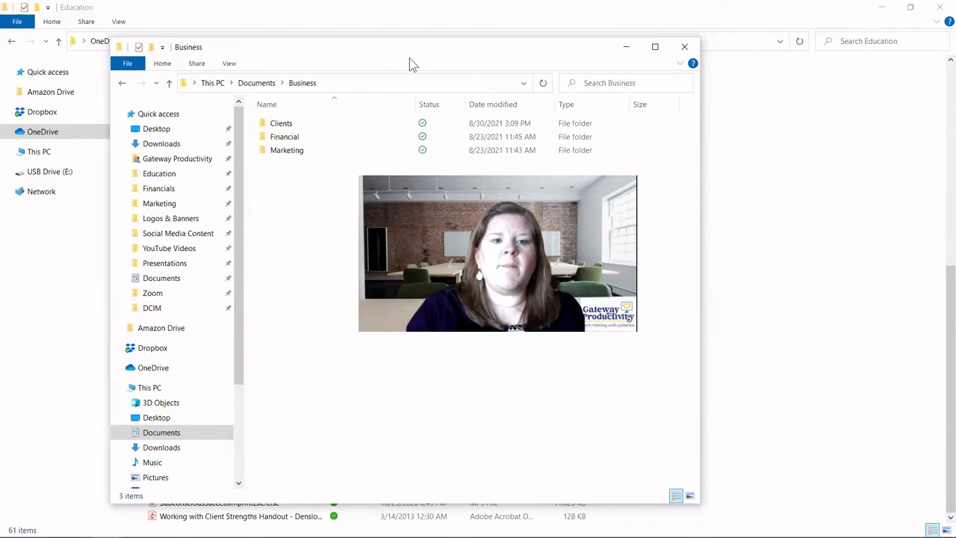
pyautogui.press('Down')
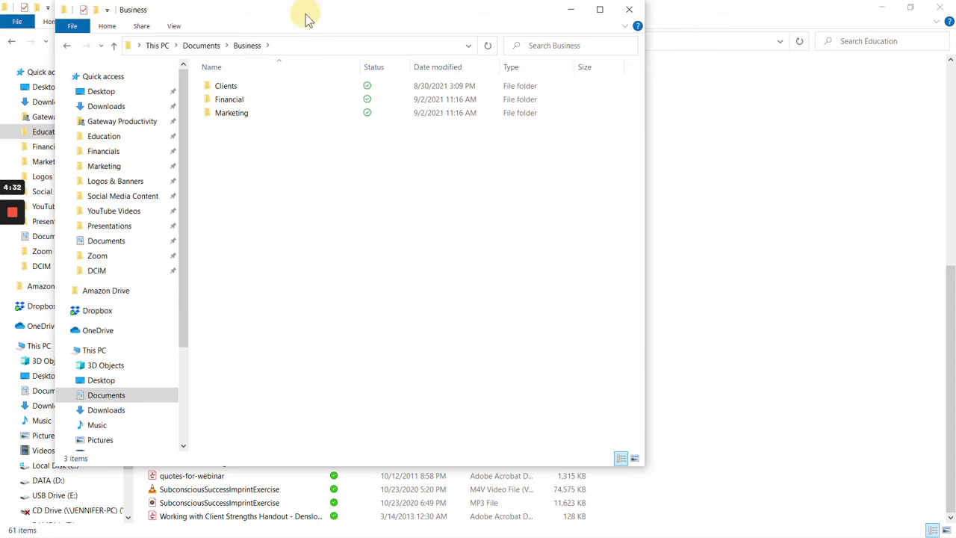
# Arrange the two windows side by side, with Business on the right half and Education on the left half
pyautogui.moveTo(308, 17); pyautogui.dragTo(955, 89)
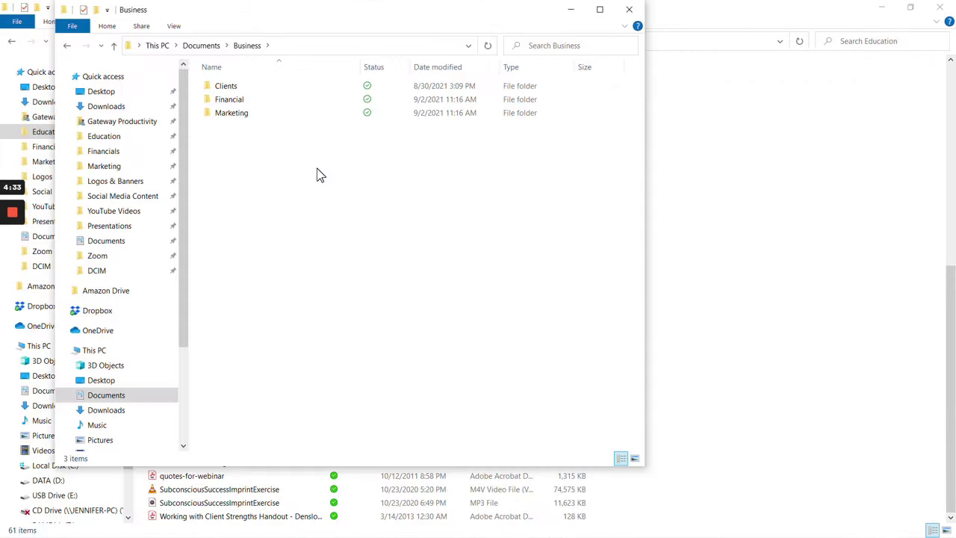
pyautogui.moveTo(306, 16); pyautogui.dragTo(954, 88)
pyautogui.click(307, 18)
pyautogui.moveTo(310, 21); pyautogui.dragTo(953, 90)
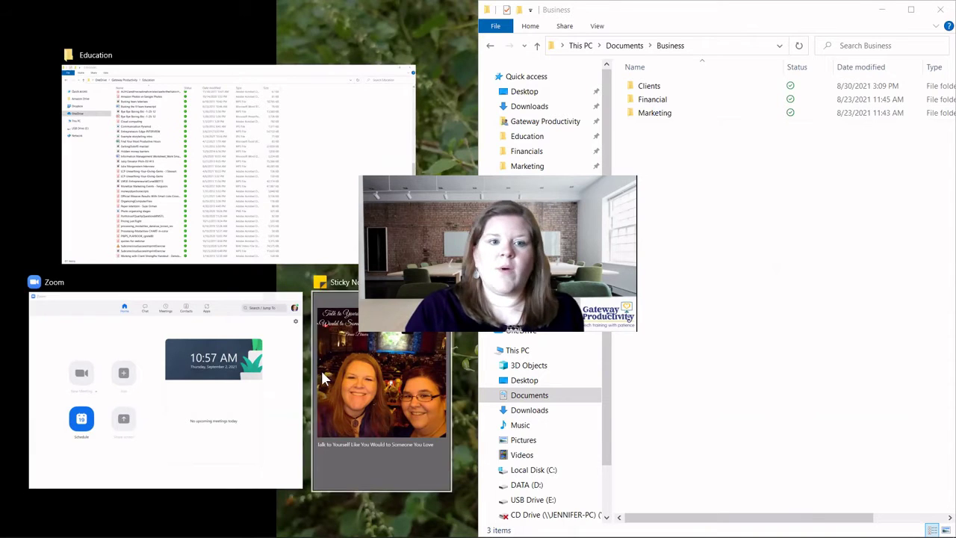
pyautogui.click(215, 179)
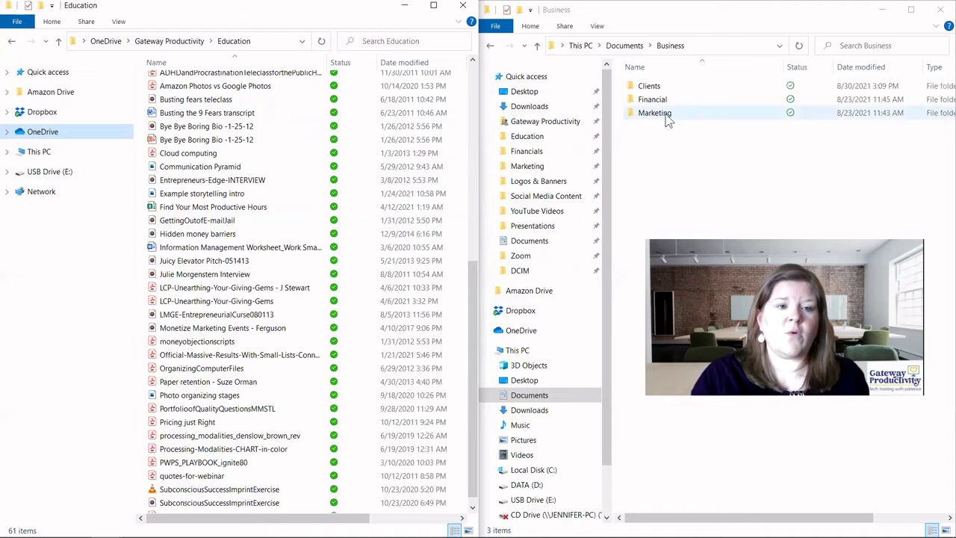
# Move the Education files from Busting fears teleclass through Cloud computing into Business's Marketing folder, check them there and return to Business
pyautogui.click(187, 114)
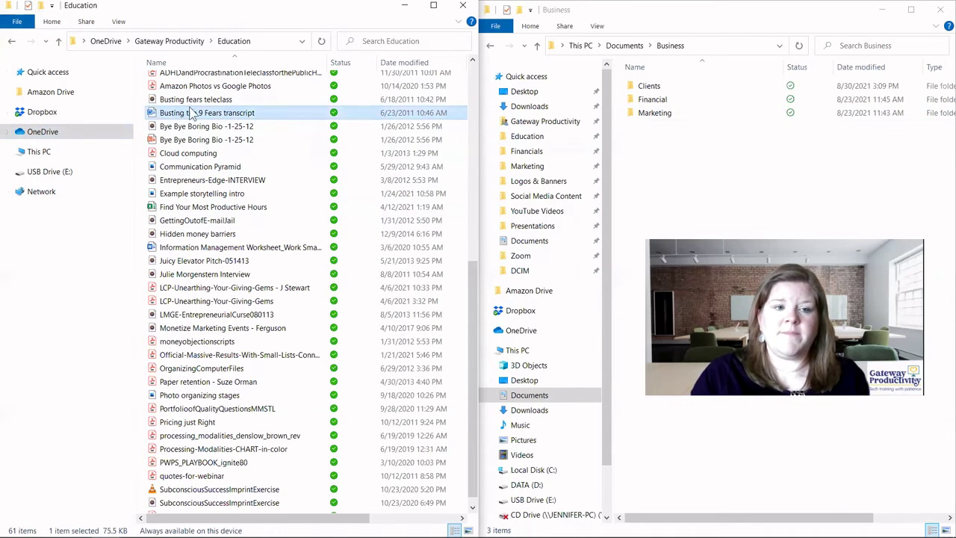
pyautogui.click(191, 103)
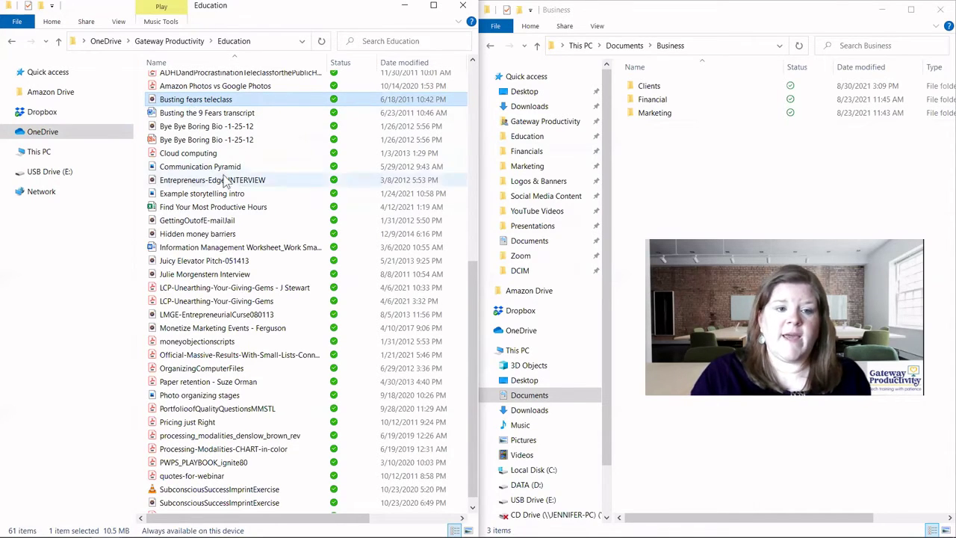
pyautogui.keyDown('shift'); pyautogui.click(211, 156); pyautogui.keyUp('shift')
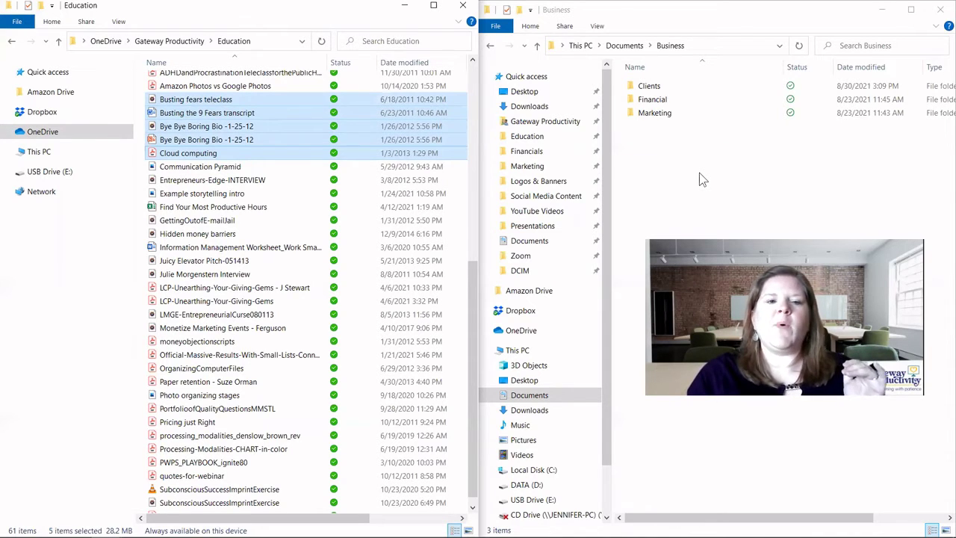
pyautogui.rightClick(292, 111)
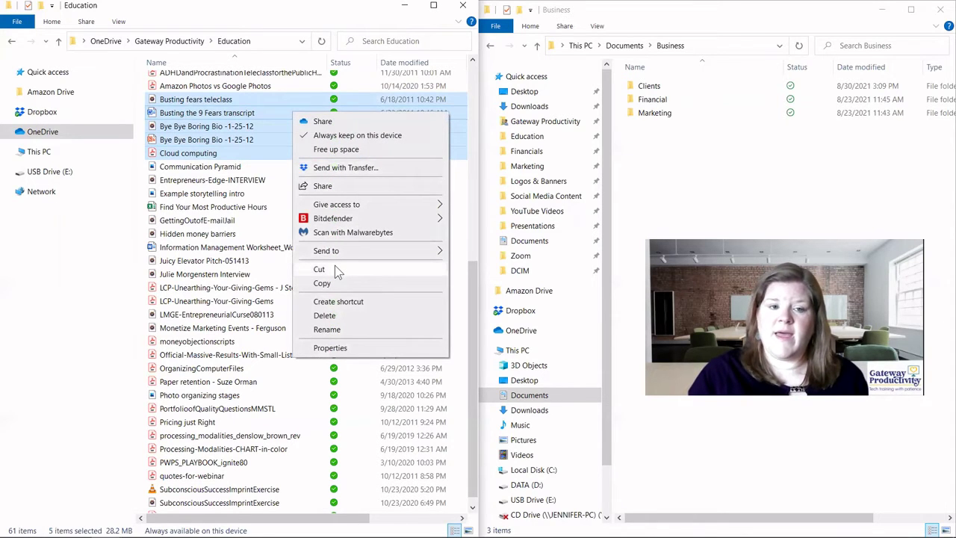
pyautogui.click(231, 24)
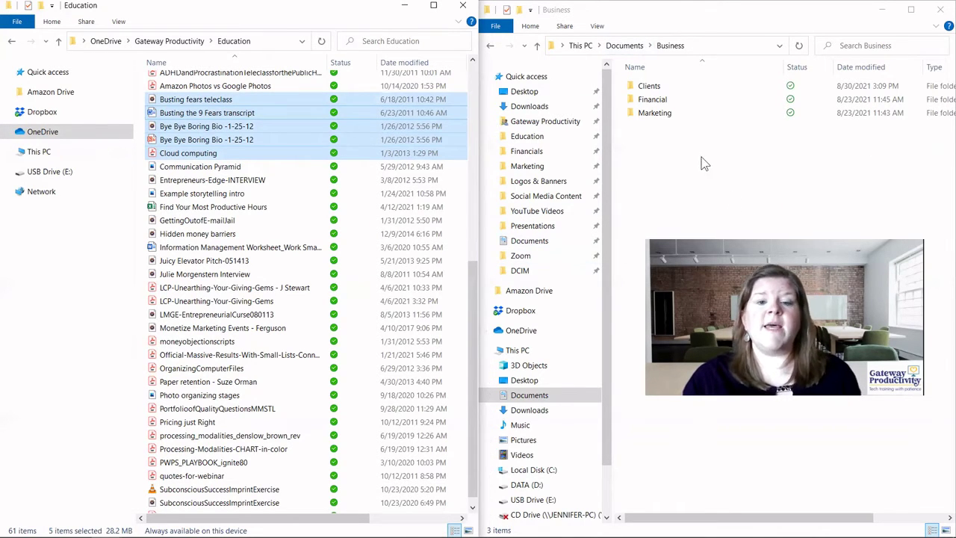
pyautogui.moveTo(274, 125); pyautogui.dragTo(659, 118)
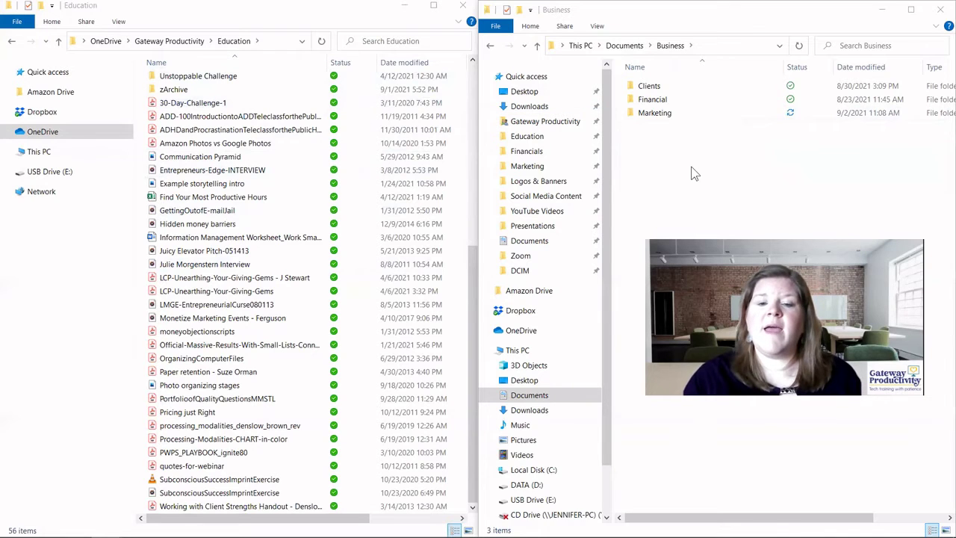
pyautogui.doubleClick(656, 113)
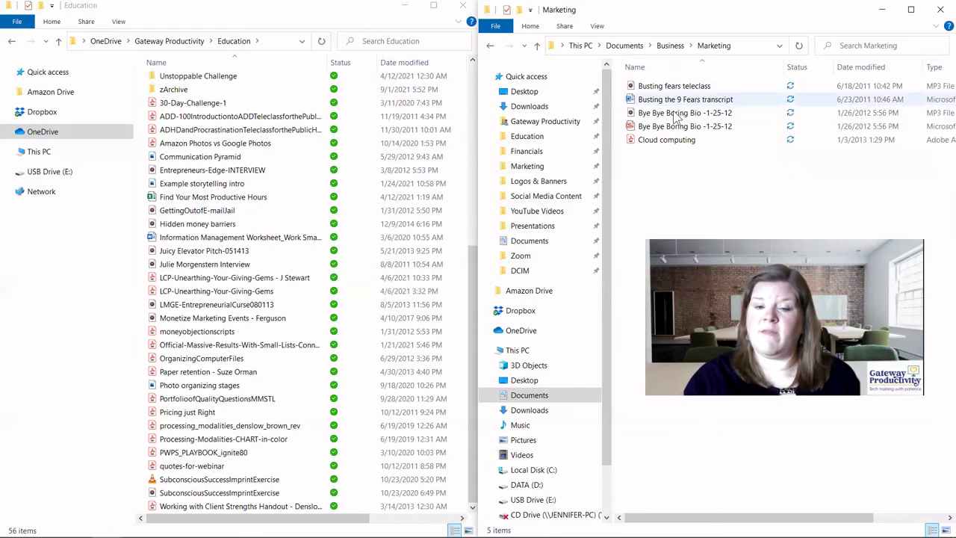
pyautogui.hotkey('alt', 'Left')
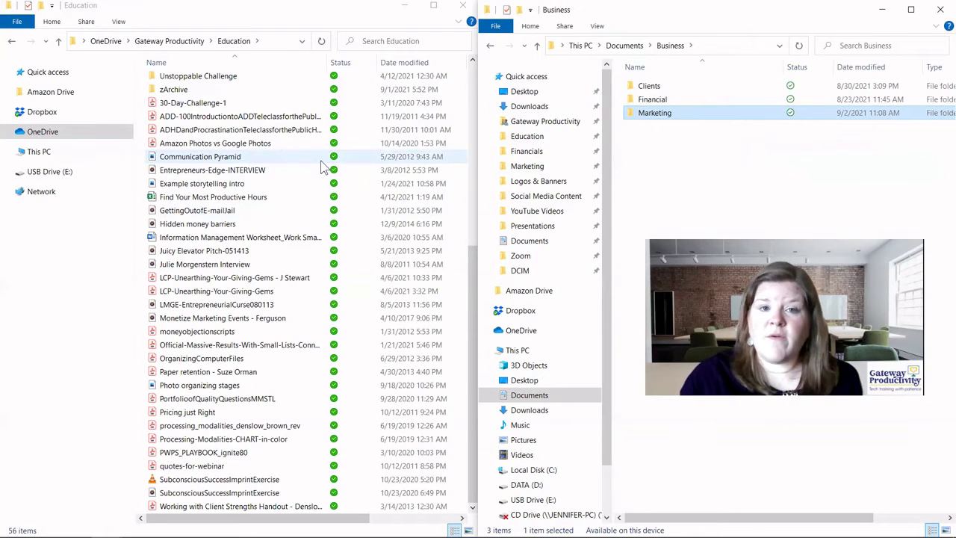
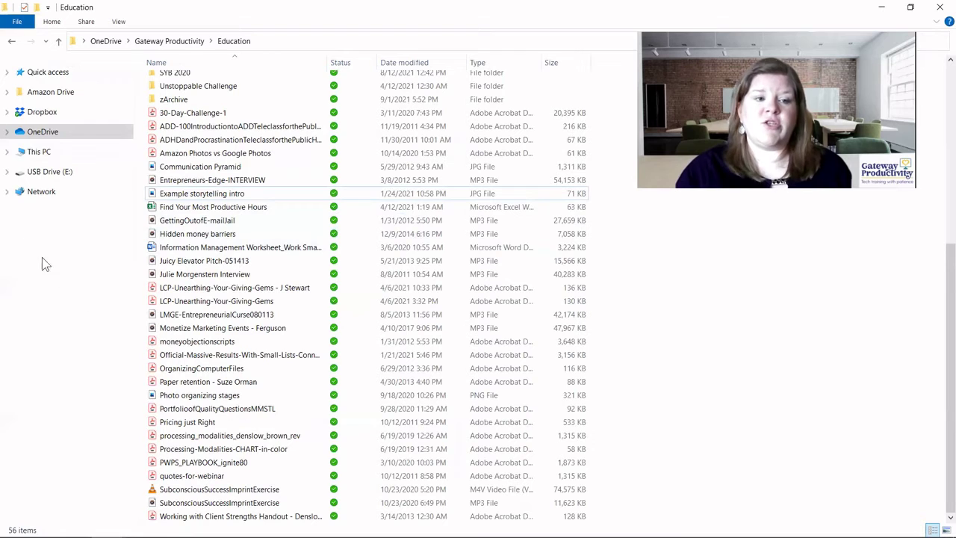
# Expand This PC, Documents and Business in the maximized Education window's folder tree
pyautogui.click(6, 153)
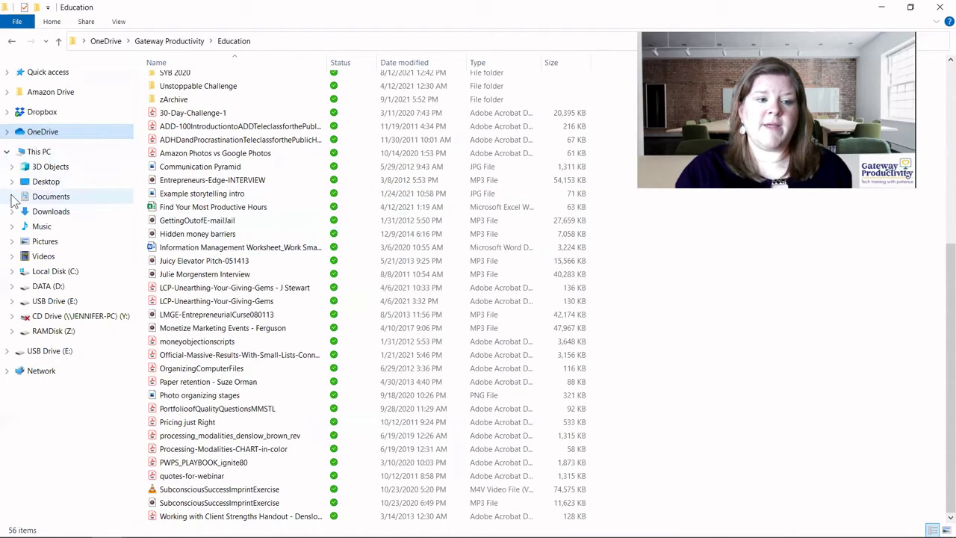
pyautogui.click(10, 198)
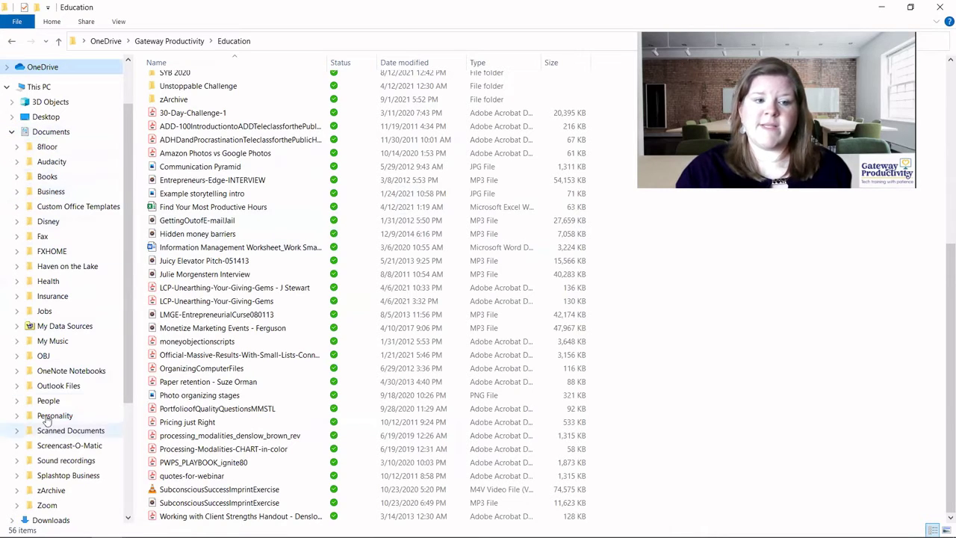
pyautogui.click(17, 193)
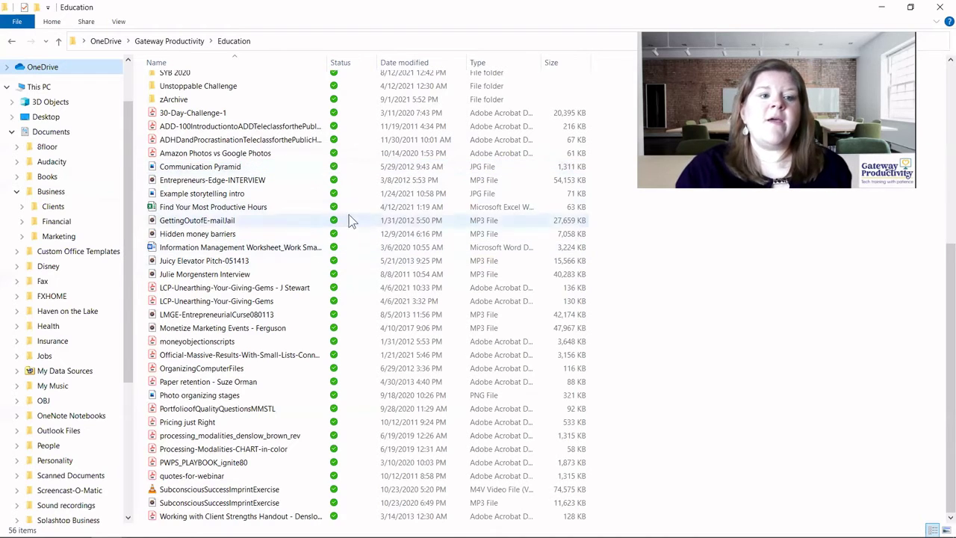
# Move the Education files from Communication Pyramid through Hidden money barriers into the Financial folder under Business in the folder tree
pyautogui.moveTo(345, 212)
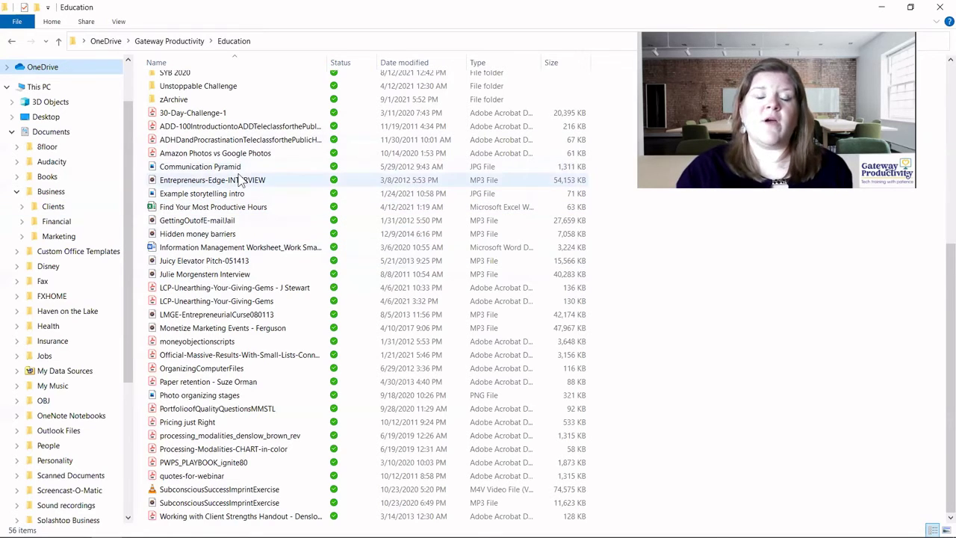
pyautogui.moveTo(240, 180)
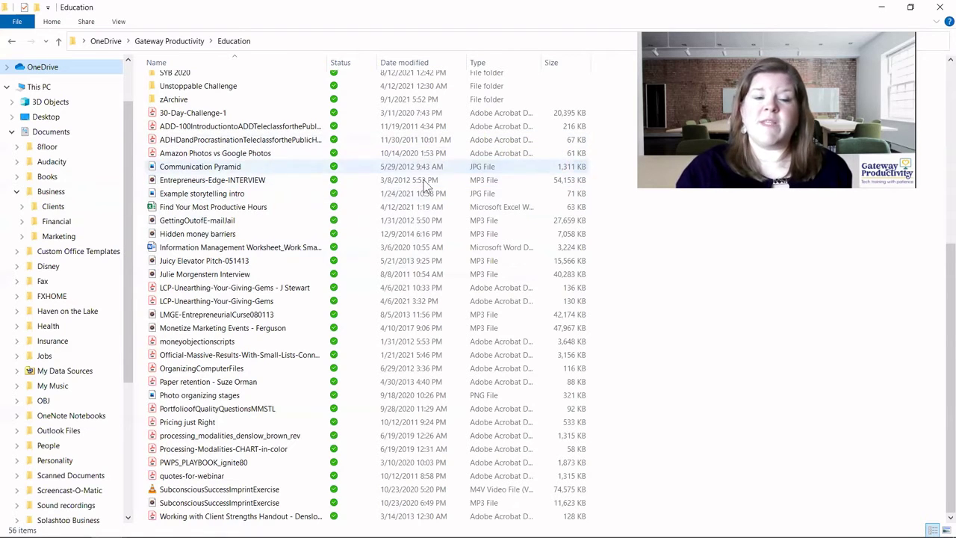
pyautogui.moveTo(281, 208)
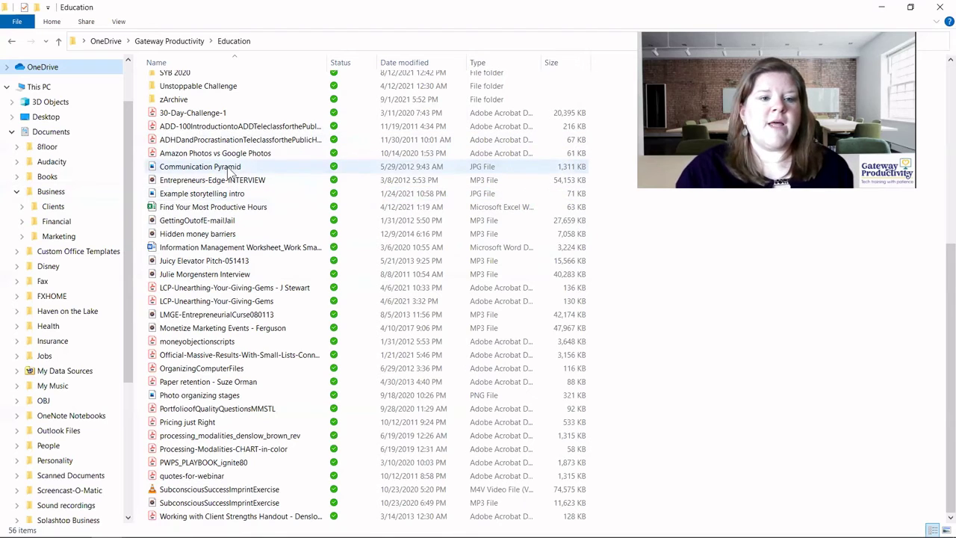
pyautogui.click(230, 172)
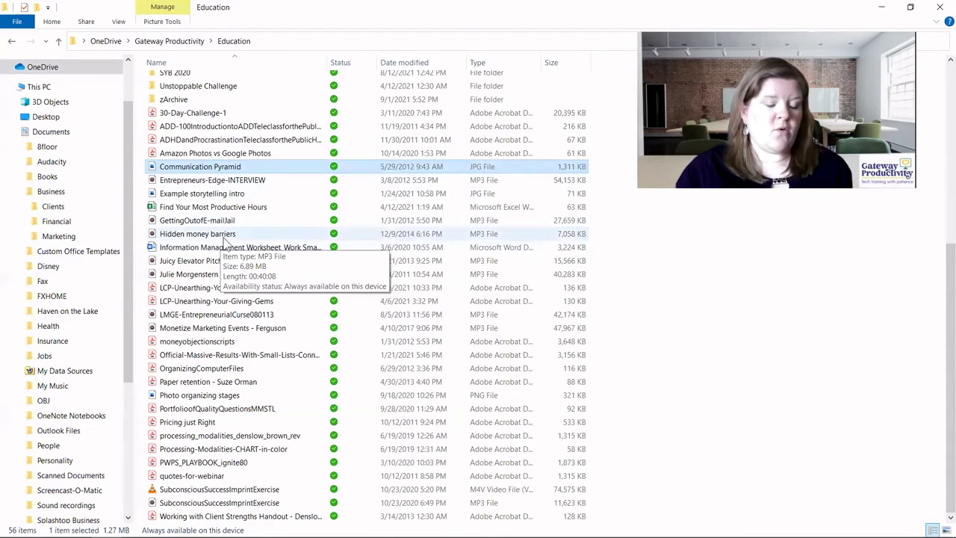
pyautogui.keyDown('shift'); pyautogui.click(224, 236); pyautogui.keyUp('shift')
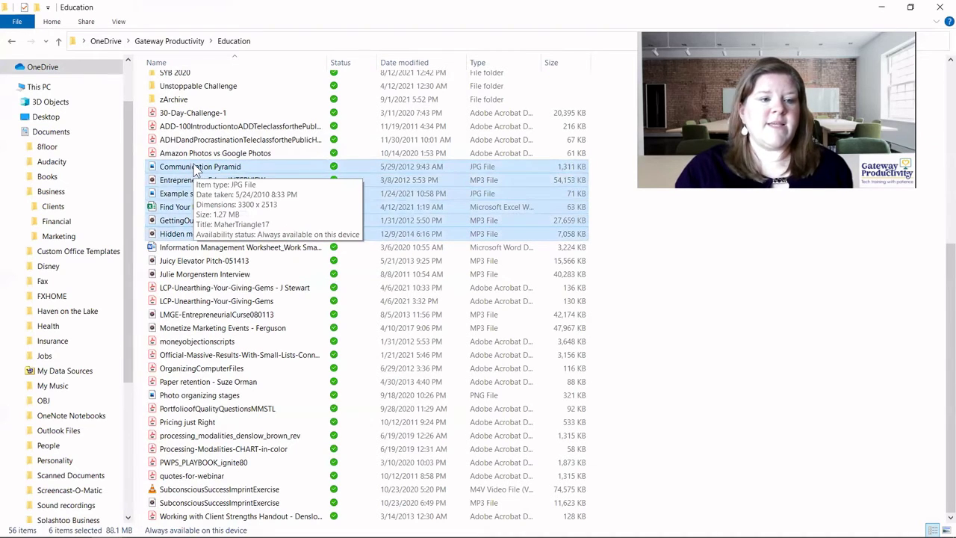
pyautogui.moveTo(195, 171); pyautogui.dragTo(71, 229)
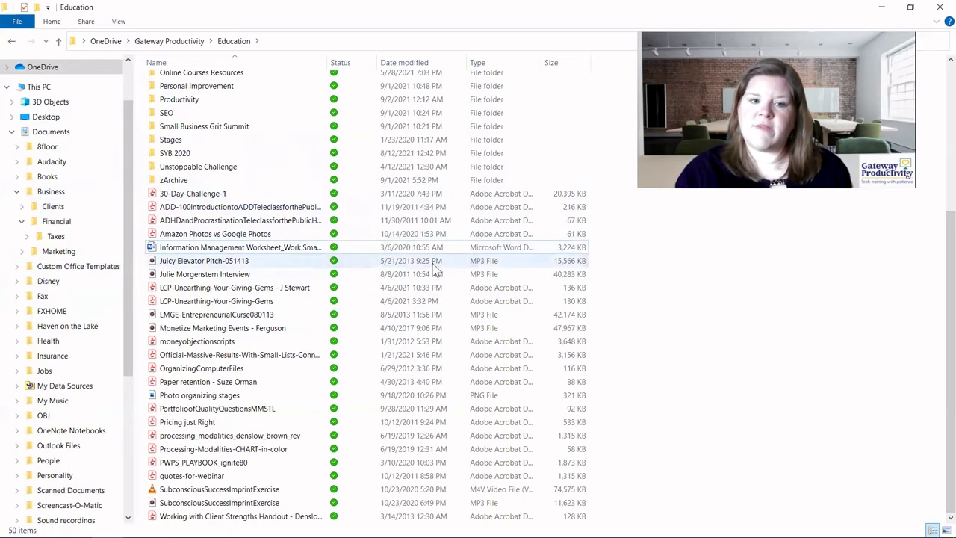
# Move 30-Day-Challenge-1, the ADD-100 introduction, both LCP-Unearthing-Your-Giving-Gems files, OrganizingComputerFiles, Paper retention and the processing_modalities revision from Education into Business in the folder tree
pyautogui.click(385, 207)
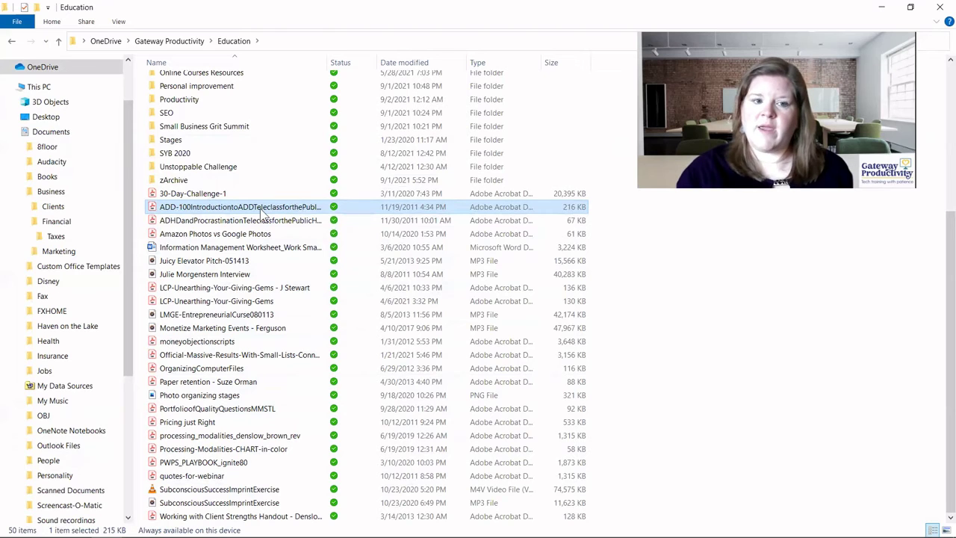
pyautogui.keyDown('ctrl'); pyautogui.click(228, 288); pyautogui.keyUp('ctrl')
pyautogui.keyDown('ctrl'); pyautogui.click(226, 301); pyautogui.keyUp('ctrl')
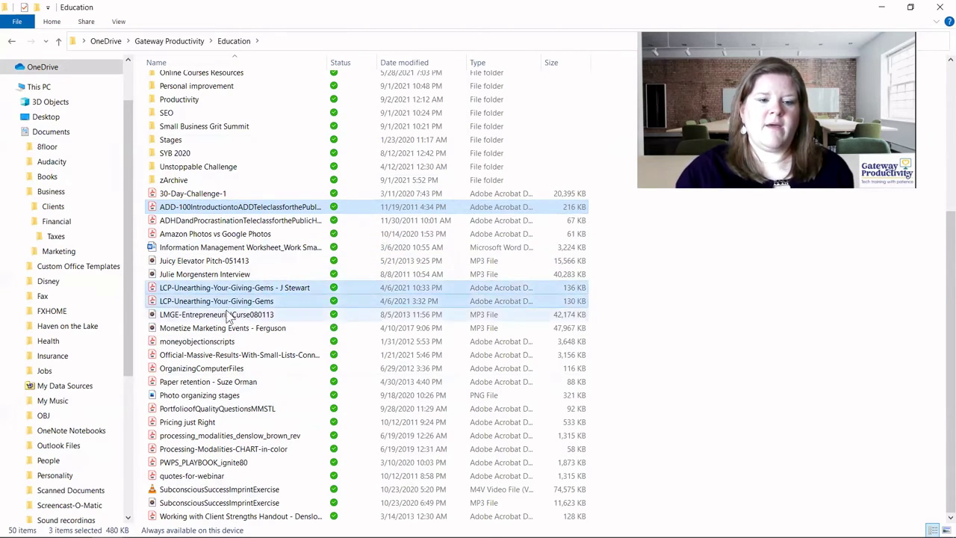
pyautogui.keyDown('ctrl'); pyautogui.click(219, 368); pyautogui.keyUp('ctrl')
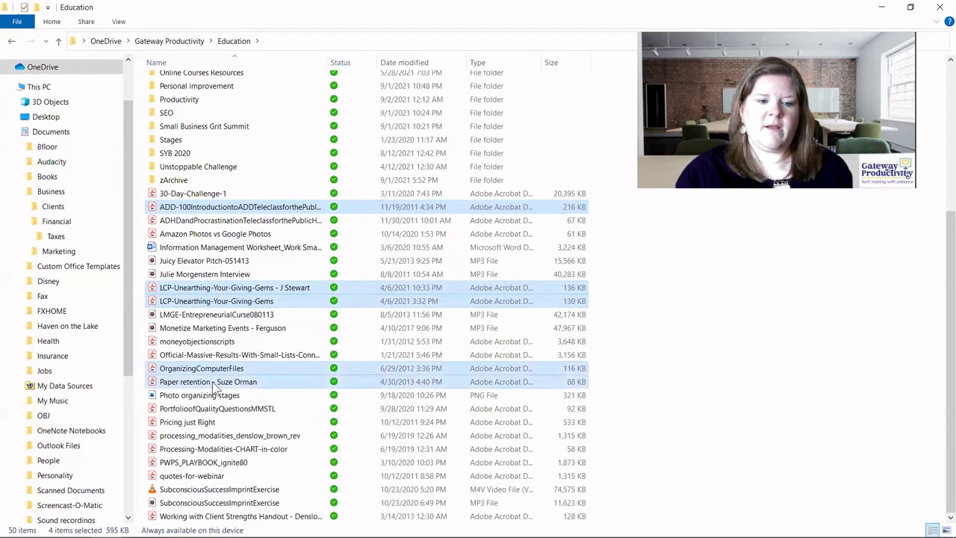
pyautogui.keyDown('ctrl'); pyautogui.click(215, 382); pyautogui.keyUp('ctrl')
pyautogui.keyDown('ctrl'); pyautogui.click(273, 436); pyautogui.keyUp('ctrl')
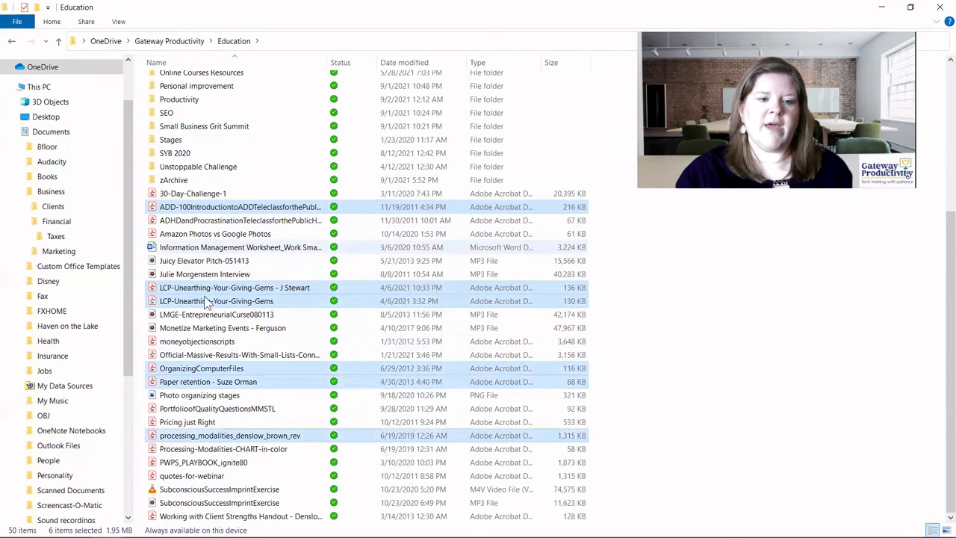
pyautogui.keyDown('ctrl'); pyautogui.click(215, 196); pyautogui.keyUp('ctrl')
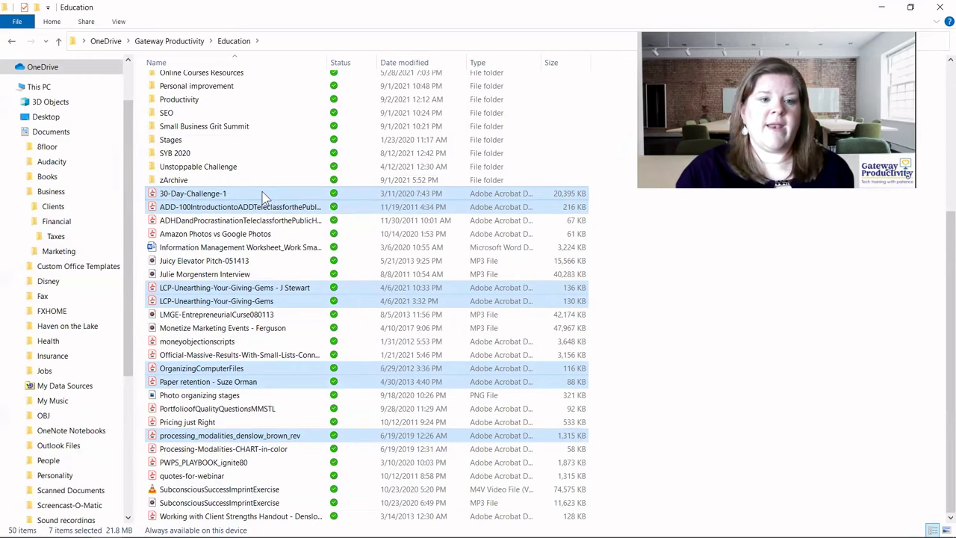
pyautogui.moveTo(260, 193); pyautogui.dragTo(48, 193)
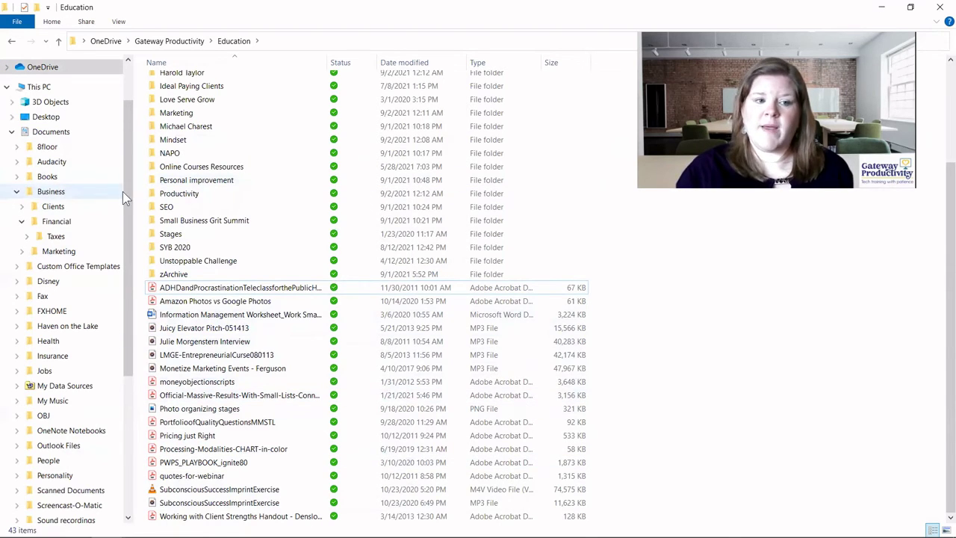
# Open the Business folder and check the moved files there and in its Marketing and Financial subfolders
pyautogui.click(49, 192)
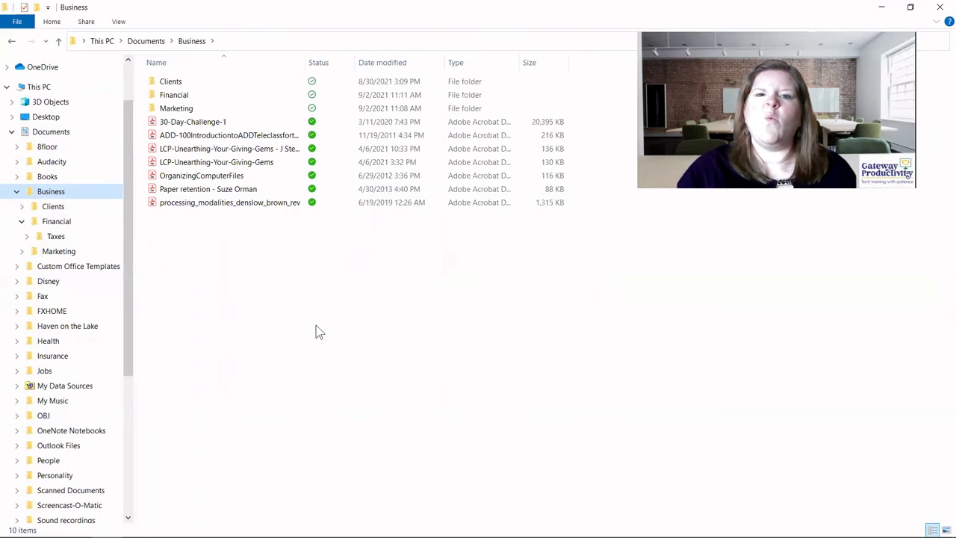
pyautogui.click(192, 314)
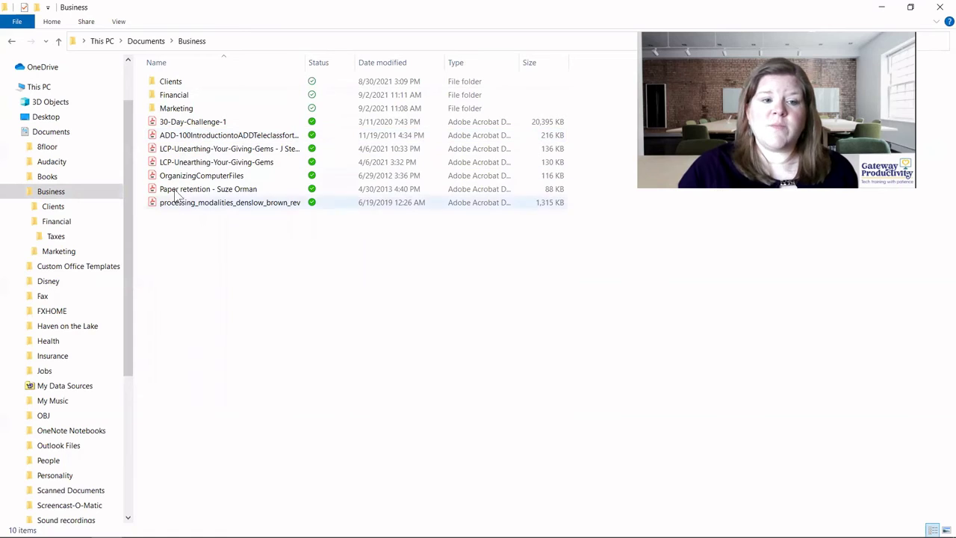
pyautogui.doubleClick(174, 110)
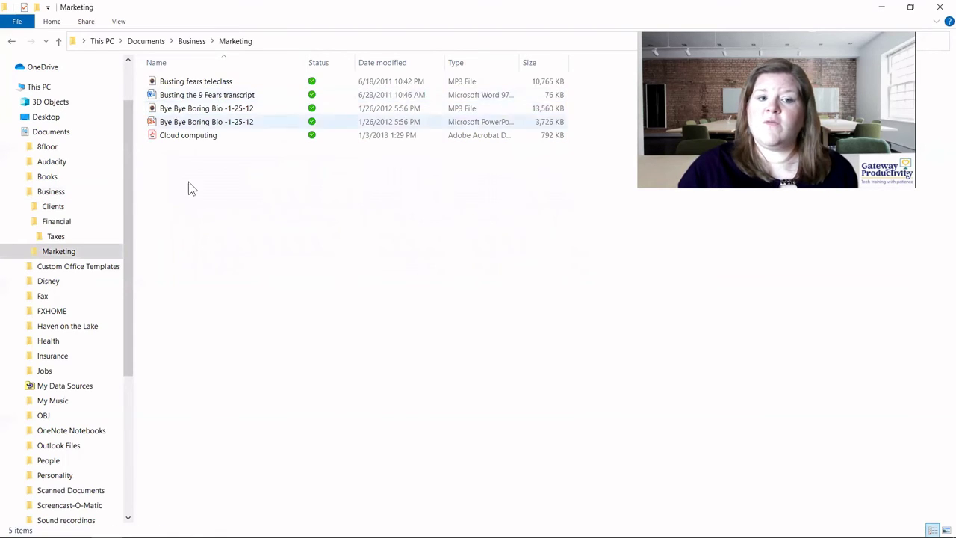
pyautogui.click(189, 42)
pyautogui.doubleClick(176, 96)
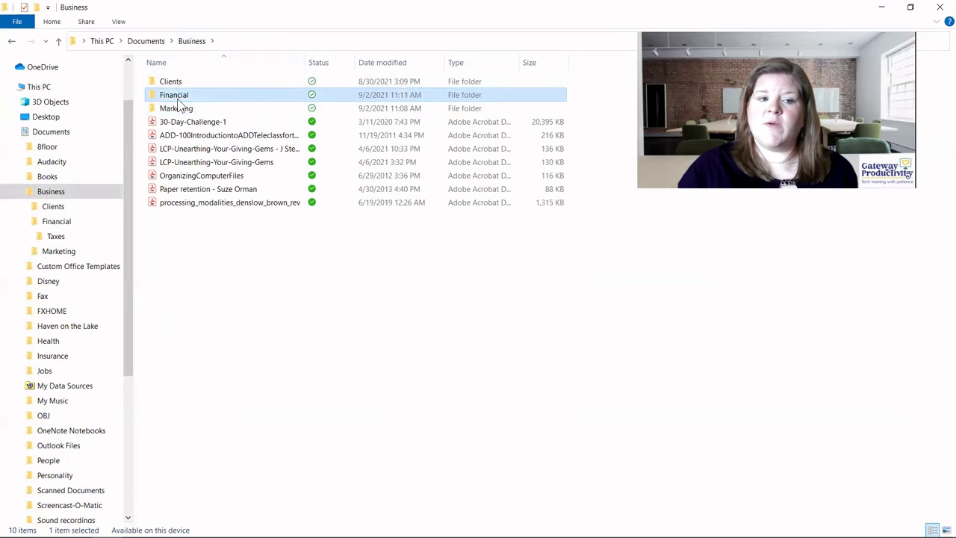